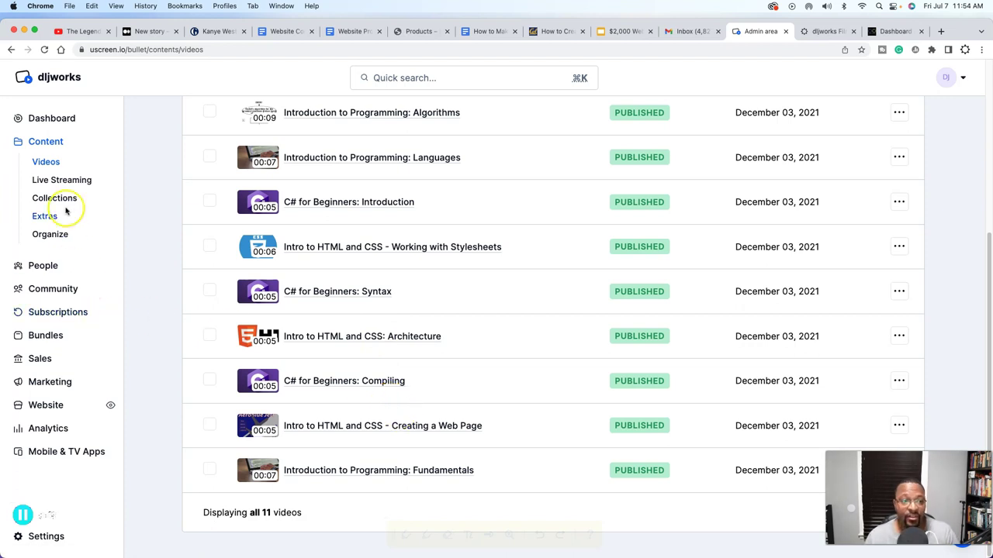
Step: Open the "Web Design 101: Psychology" video for editing in the new video editor
scroll(314, 224, "up", 5)
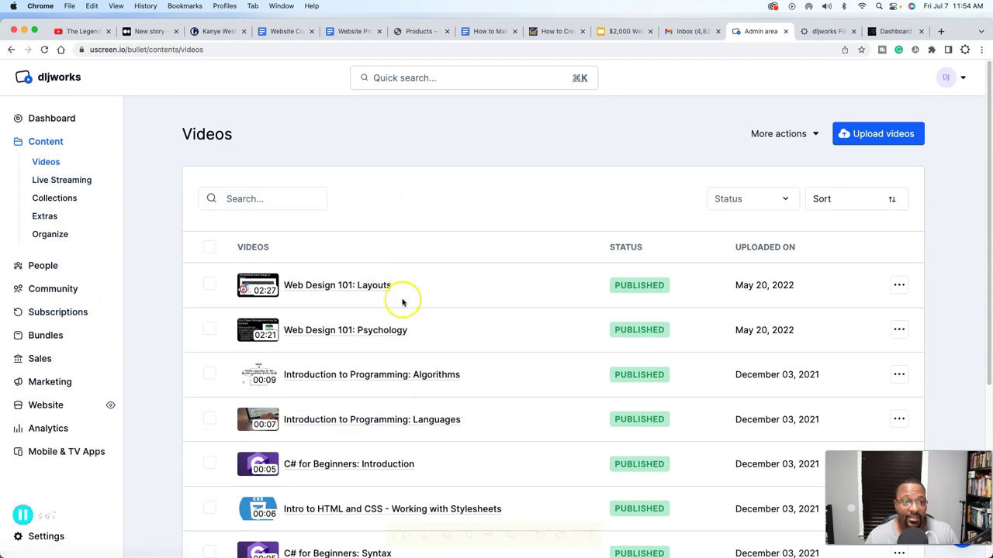
left_click(378, 334)
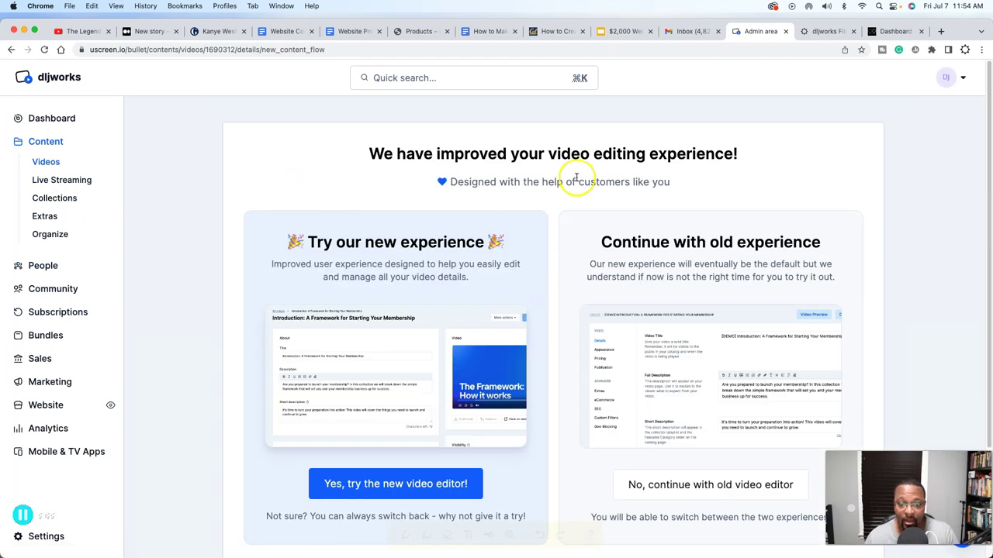
scroll(576, 178, "down", 3)
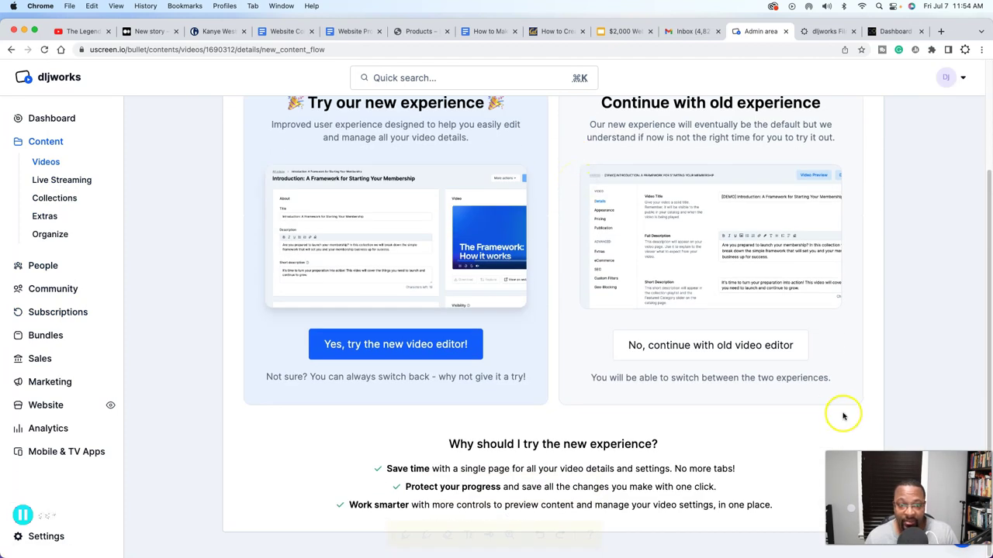
left_click(413, 343)
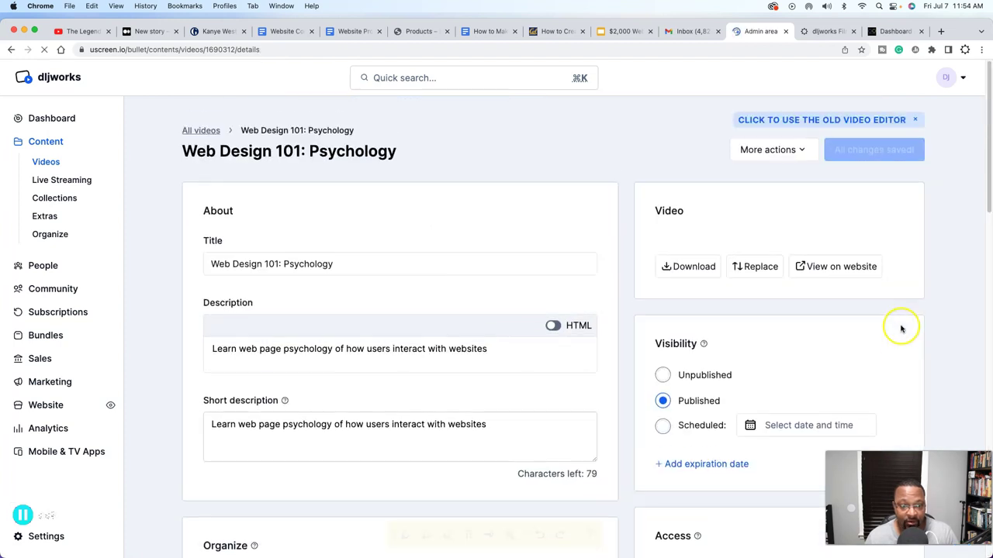
Step: Examine the video's detail settings, including description, categories, author, visibility, access, thumbnails, subscription, SEO and trailer
scroll(708, 189, "down", 1)
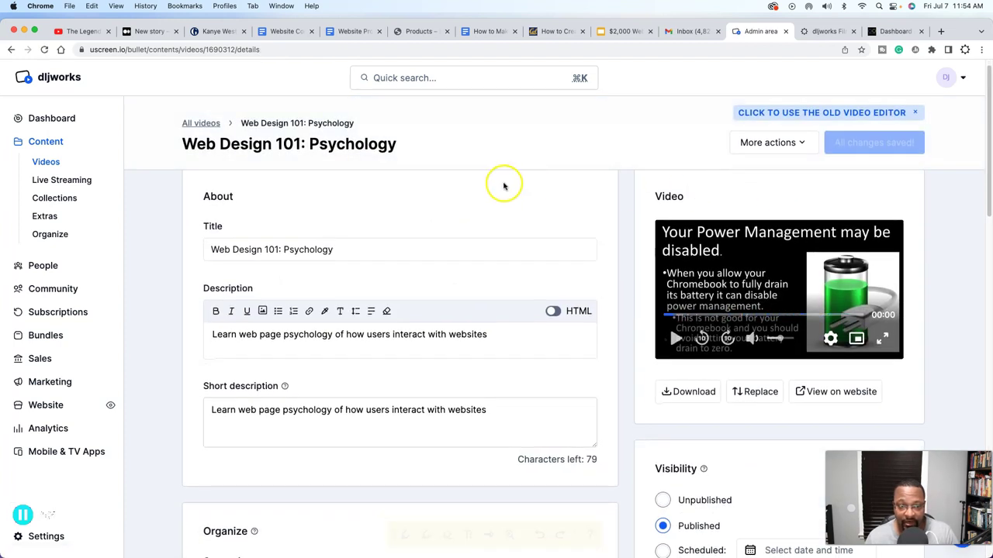
scroll(658, 186, "down", 4)
scroll(507, 288, "down", 6)
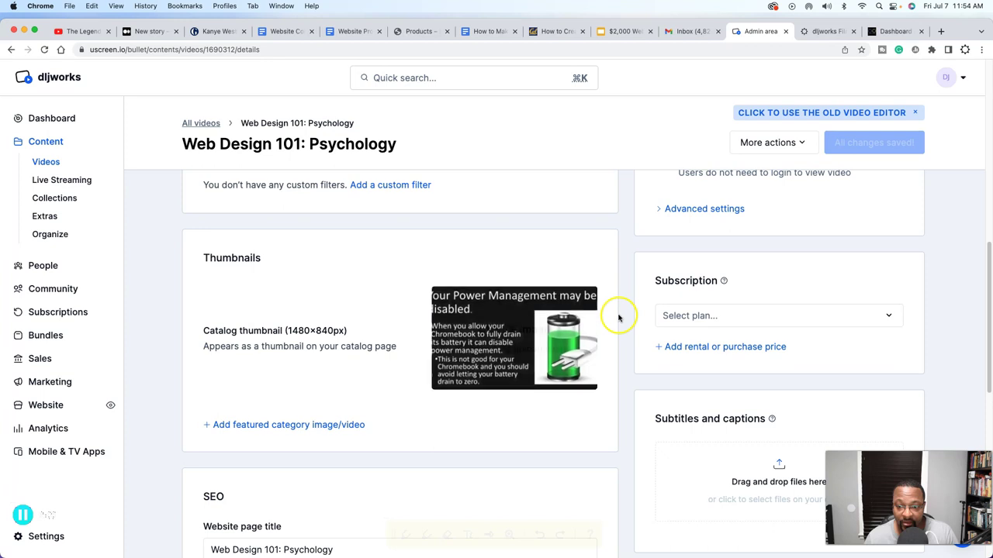
scroll(618, 330, "down", 3)
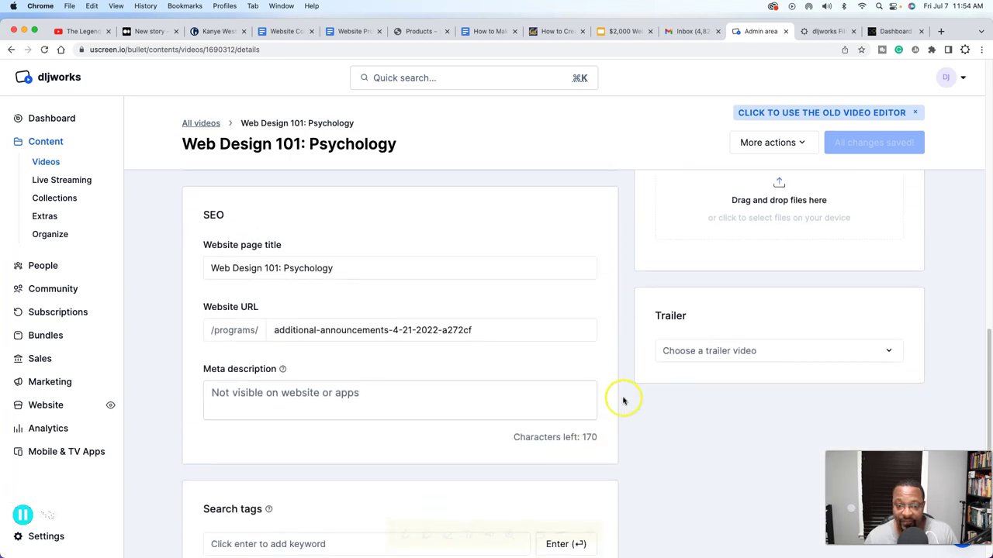
scroll(609, 419, "up", 1)
scroll(608, 415, "up", 7)
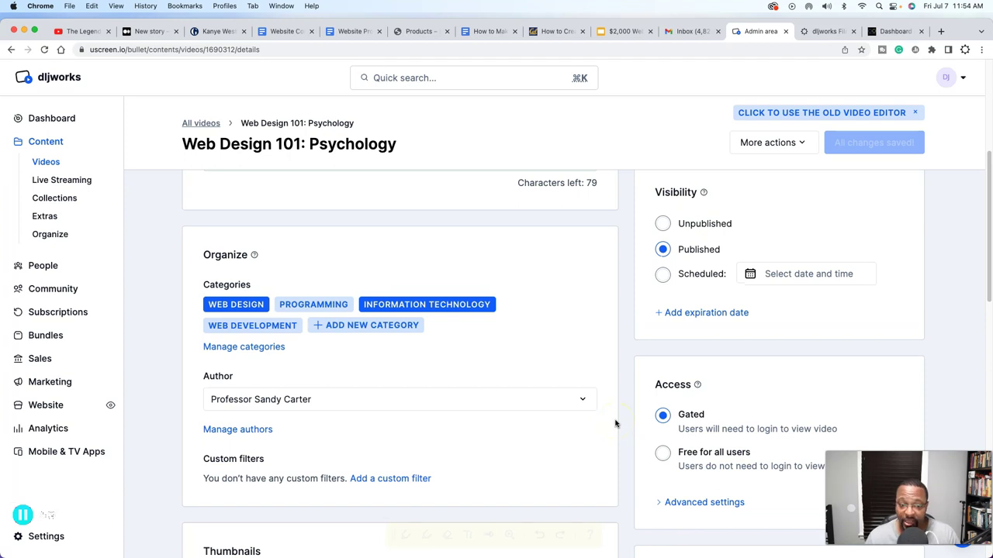
scroll(618, 423, "up", 1)
scroll(621, 366, "down", 2)
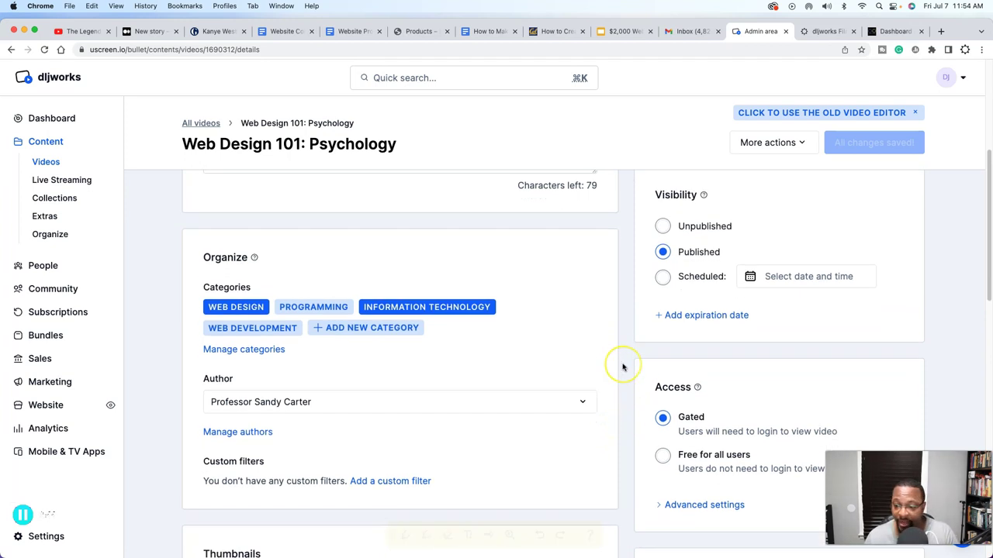
scroll(623, 367, "down", 2)
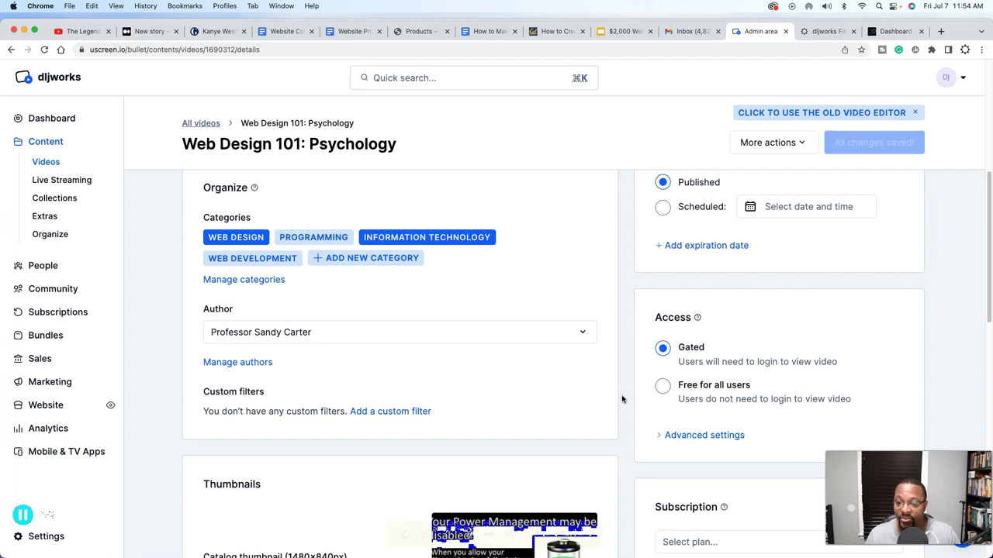
scroll(621, 400, "down", 8)
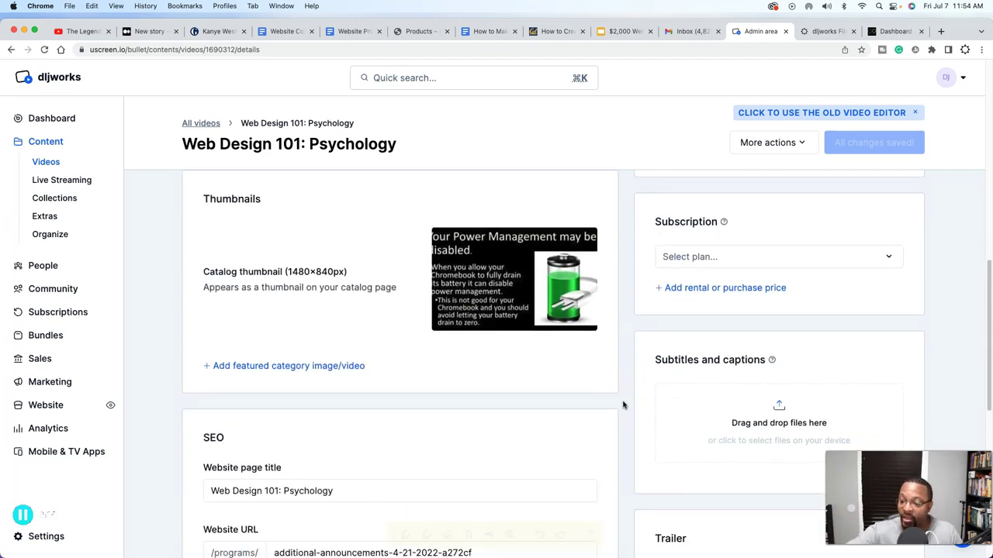
scroll(616, 405, "down", 7)
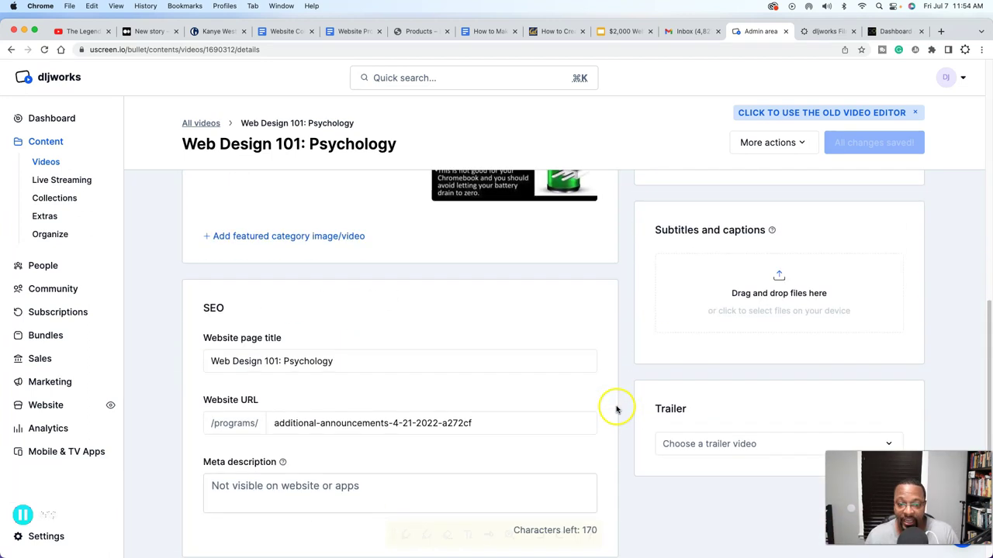
Step: Check the site's public catalog down to the Information Technology category, and return to the start of the video's details in the admin area
left_click(822, 33)
scroll(623, 284, "down", 12)
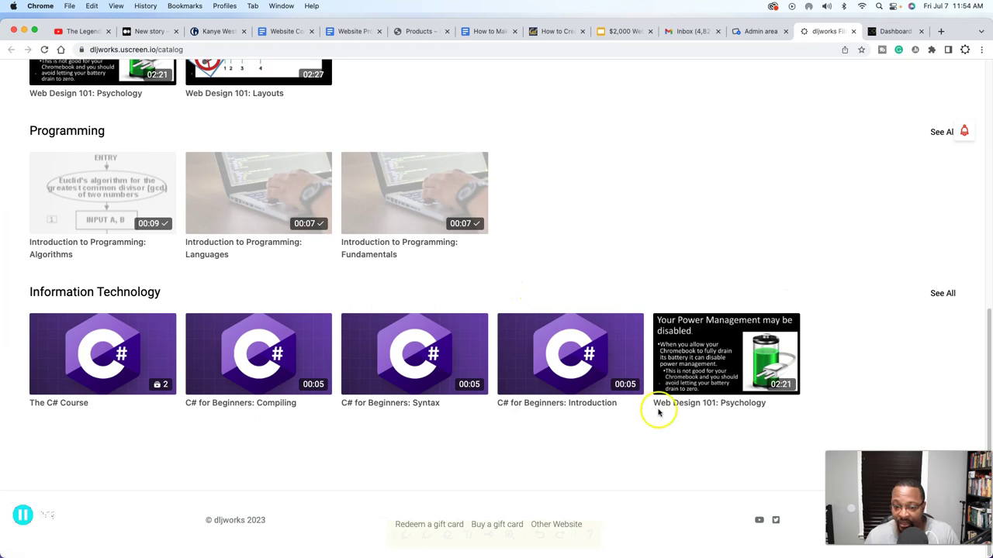
scroll(654, 406, "up", 5)
left_click(761, 31)
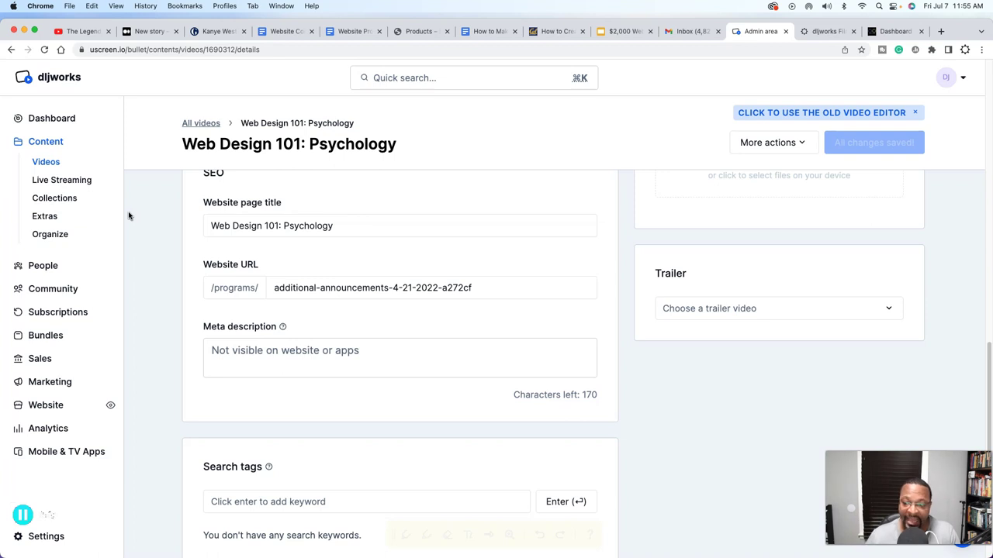
scroll(618, 302, "up", 8)
scroll(625, 294, "up", 6)
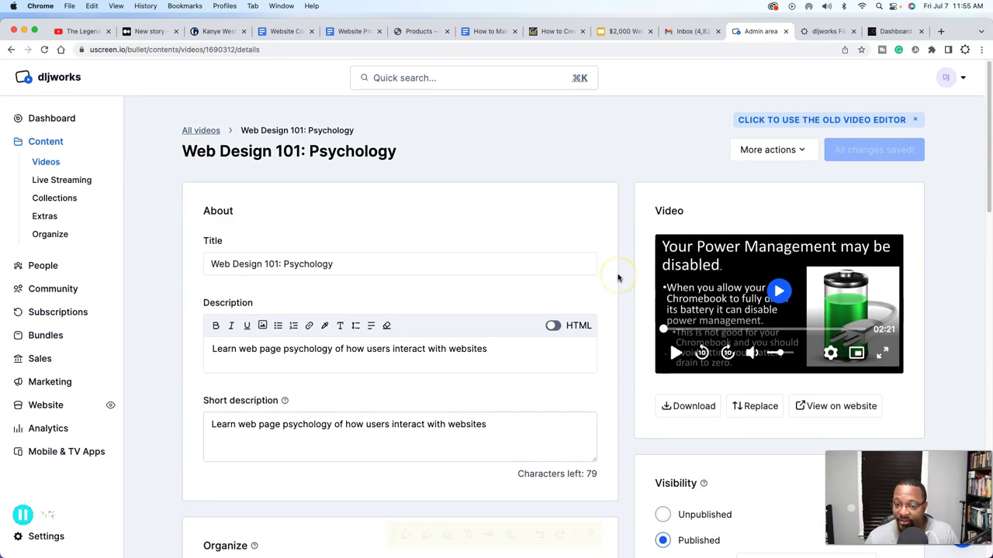
Step: Review the Collections, Extras and Live Streaming pages of the site's content area
left_click(54, 199)
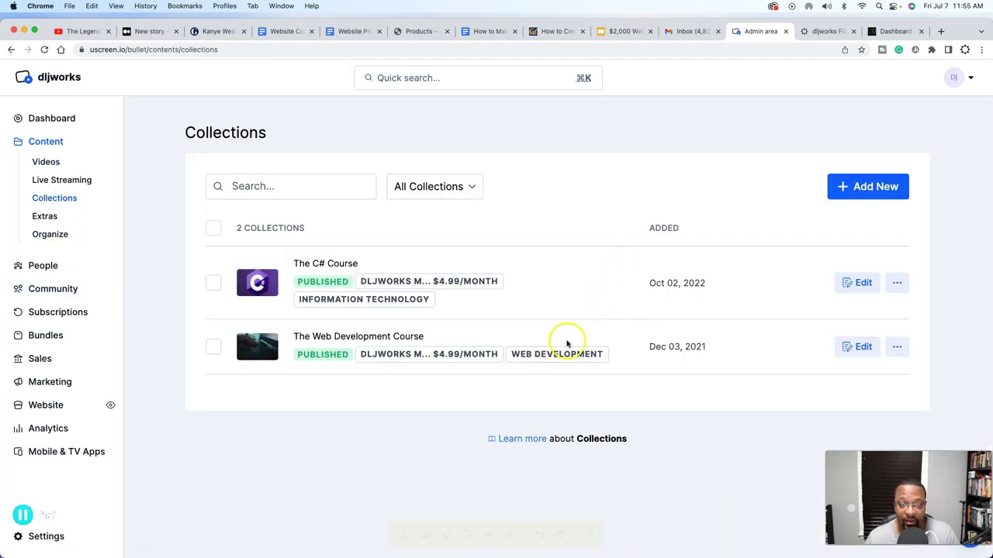
left_click(42, 217)
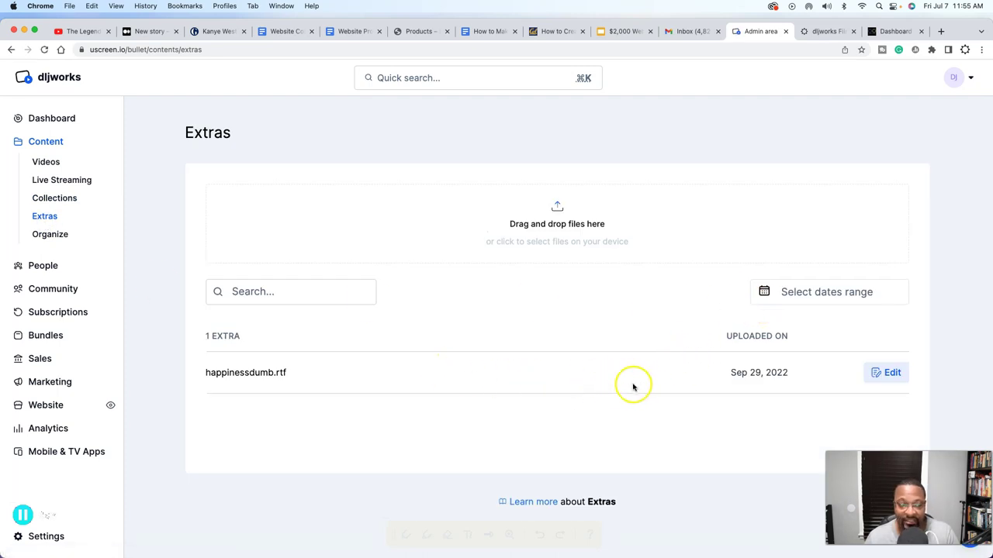
left_click(65, 183)
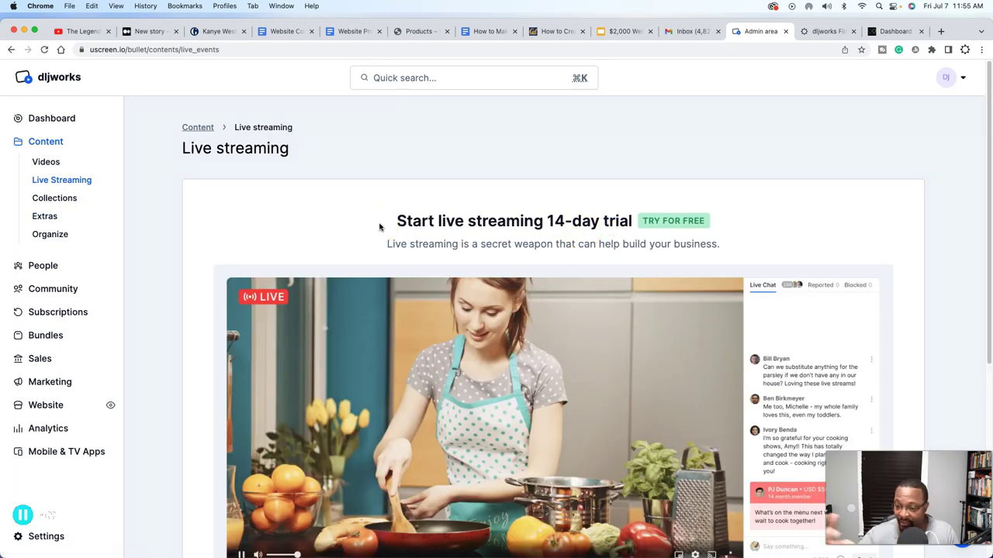
Step: Open the People section and dismiss the Memberships & Members Survey
left_click(47, 269)
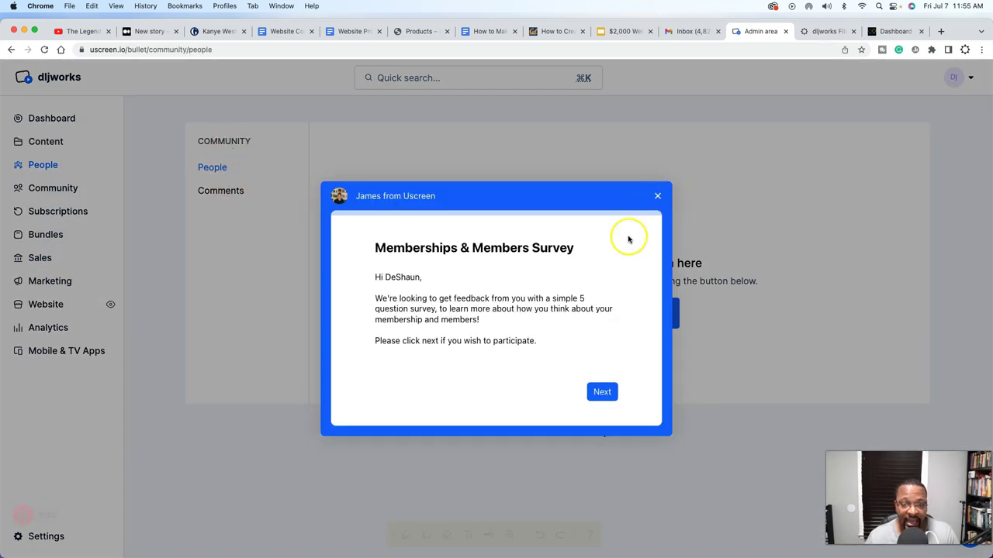
left_click(656, 199)
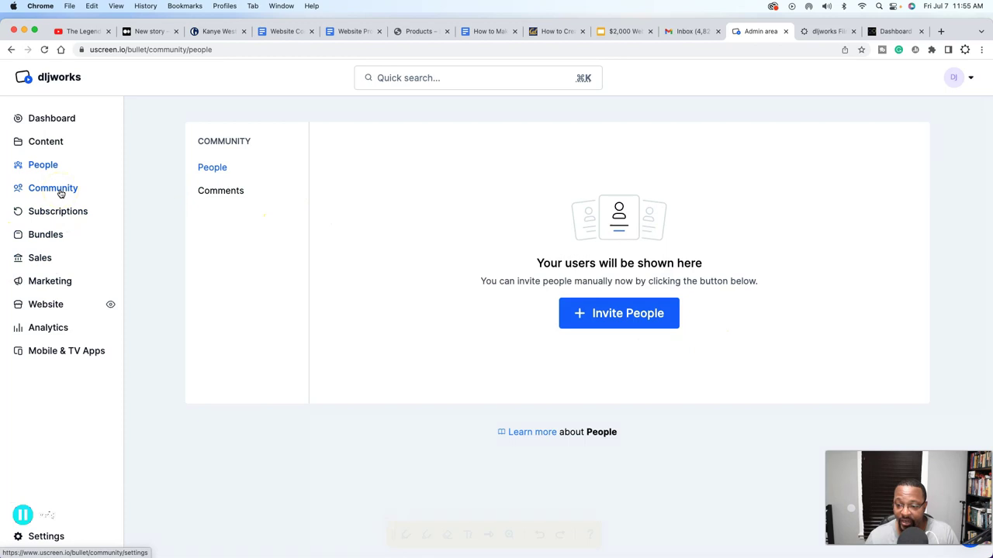
Step: Open the Bundles section and look over its page
left_click(57, 243)
scroll(523, 225, "down", 5)
scroll(658, 421, "up", 5)
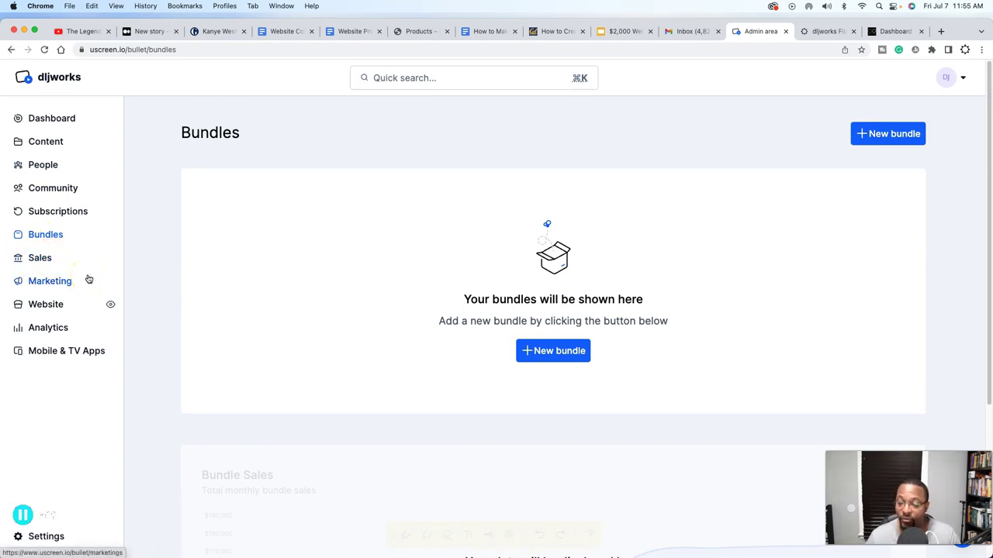
left_click(79, 259)
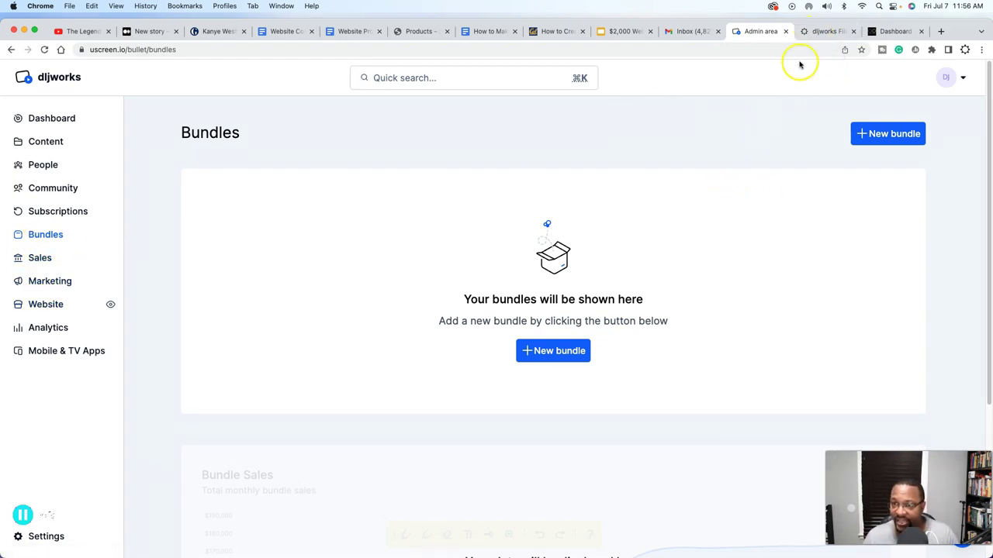
Step: Switch to the WordPress dashboard of the Realms Reality and Redemption site and look over its widgets and notices
left_click(822, 33)
left_click(899, 33)
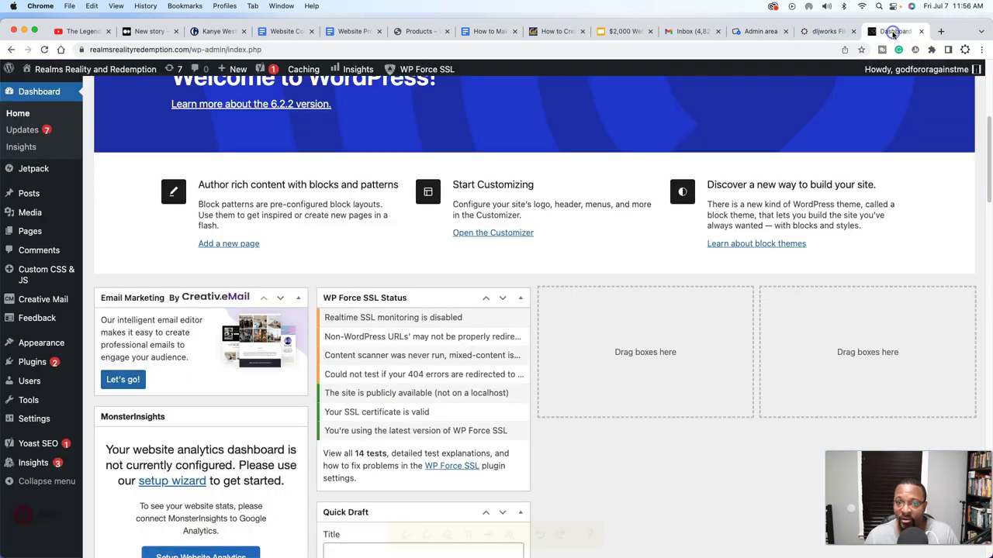
scroll(349, 266, "down", 2)
scroll(511, 332, "down", 12)
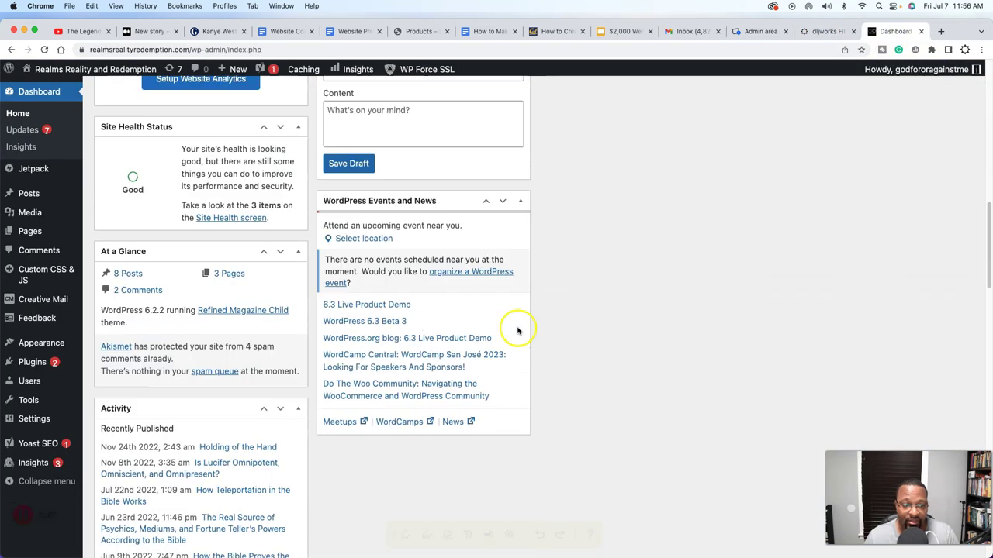
scroll(591, 335, "up", 15)
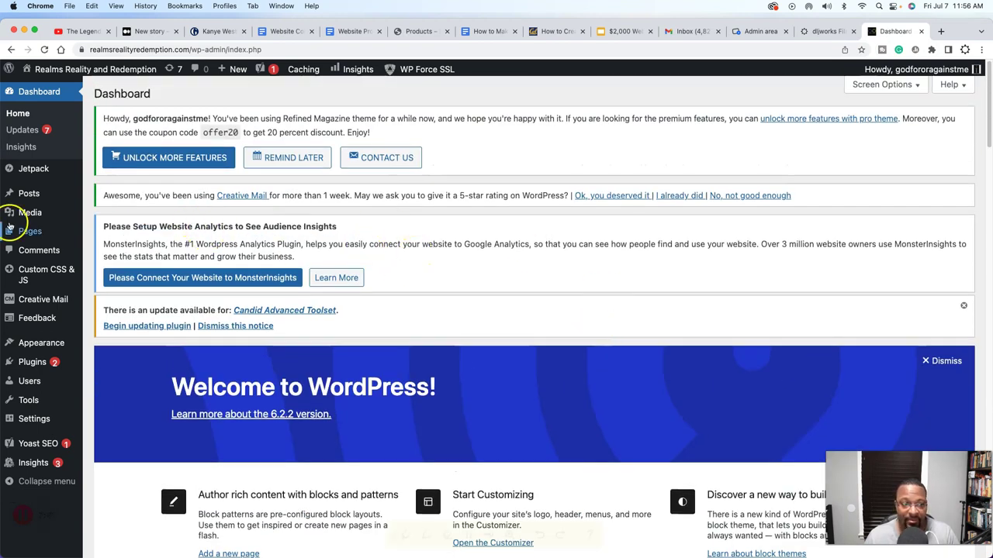
Step: Examine the options offered by the WordPress admin sections, including Jetpack, Media, Custom CSS & JS, Feedback, Settings and Appearance
mouse_move(42, 171)
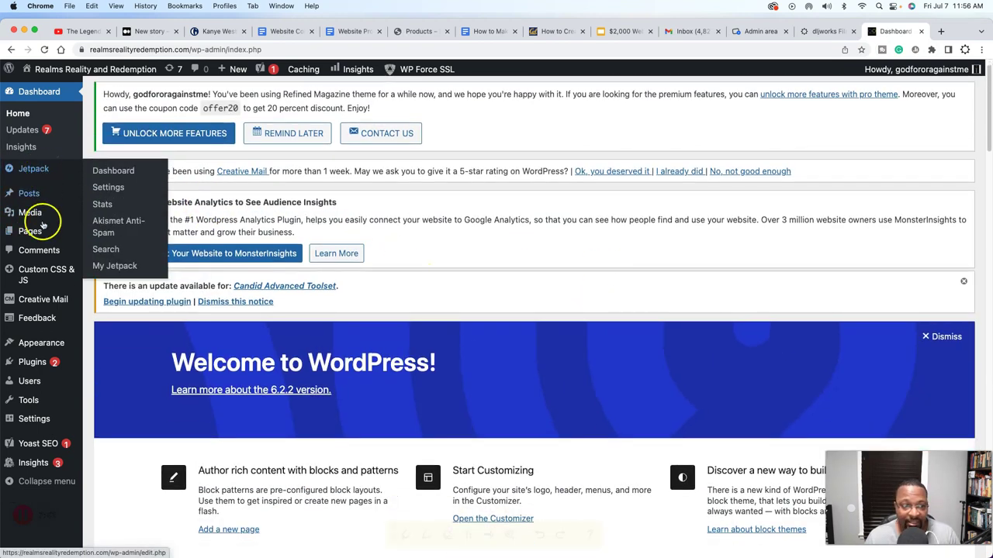
scroll(36, 194, "down", 2)
mouse_move(31, 227)
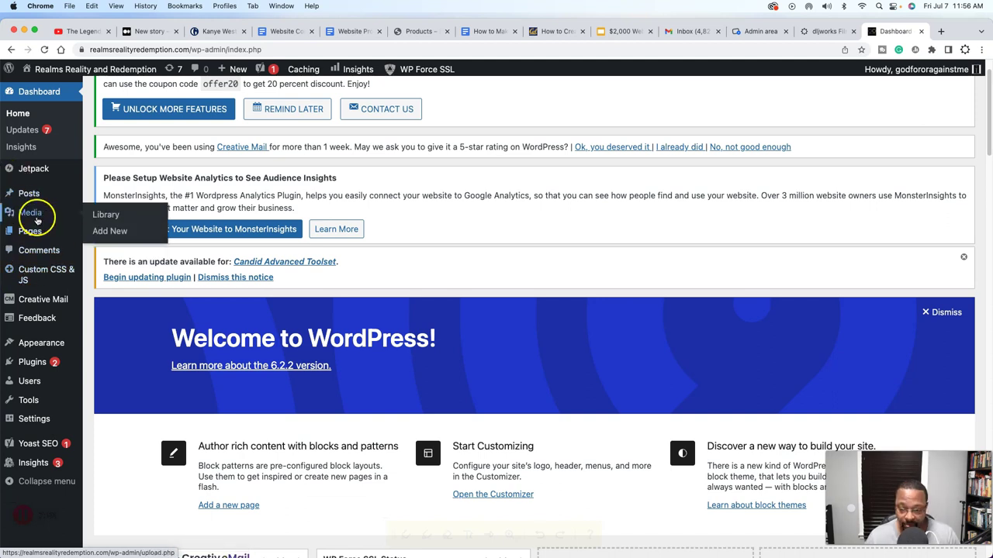
mouse_move(33, 193)
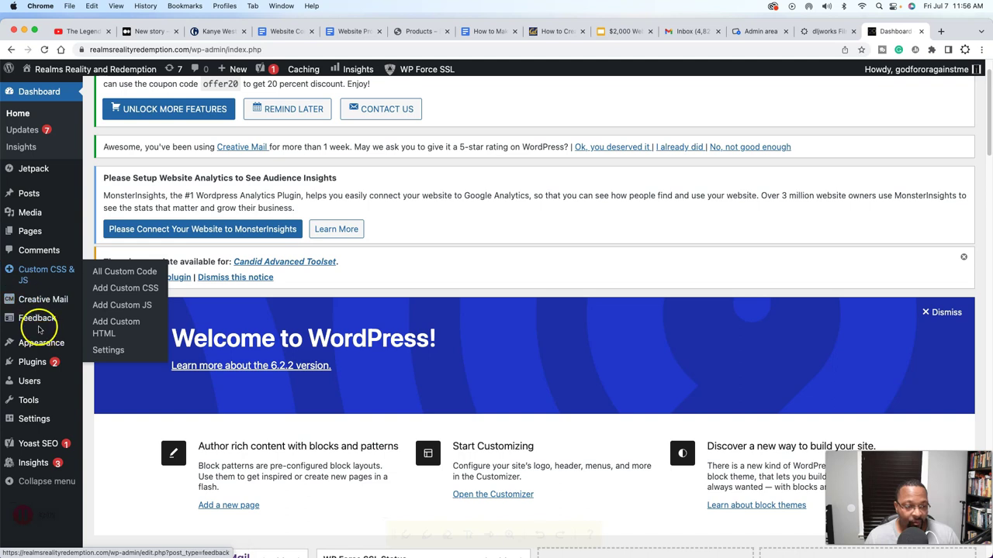
mouse_move(25, 396)
mouse_move(49, 355)
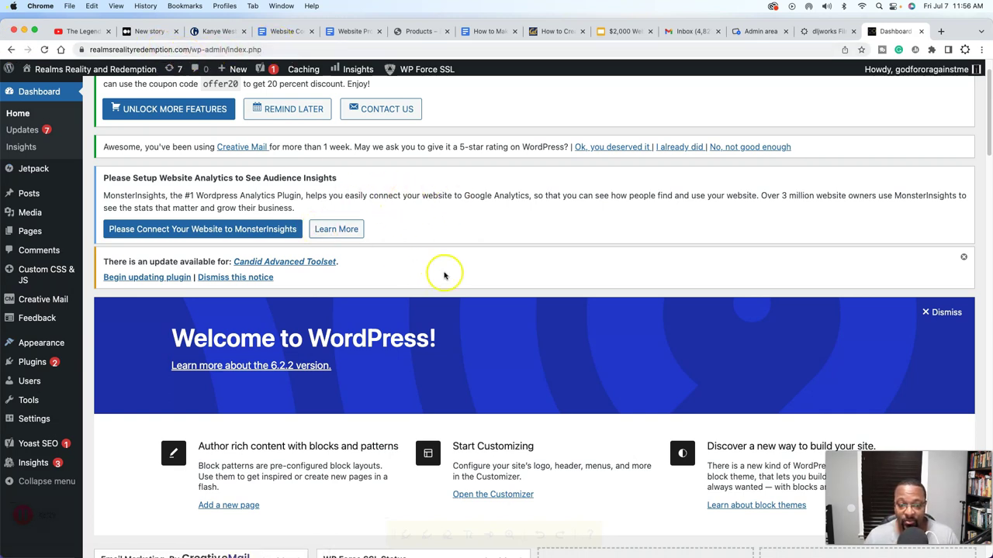
mouse_move(34, 316)
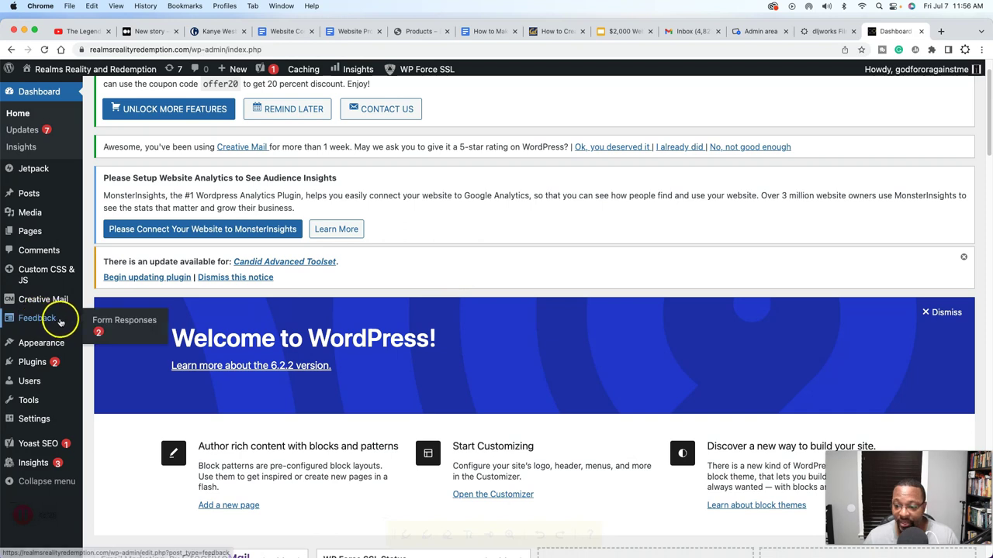
mouse_move(40, 418)
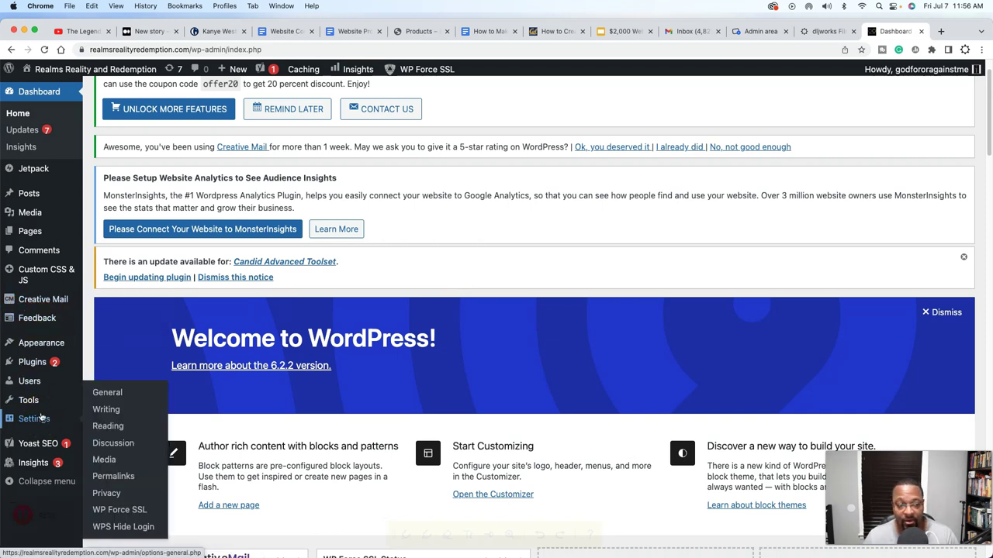
left_click(94, 359)
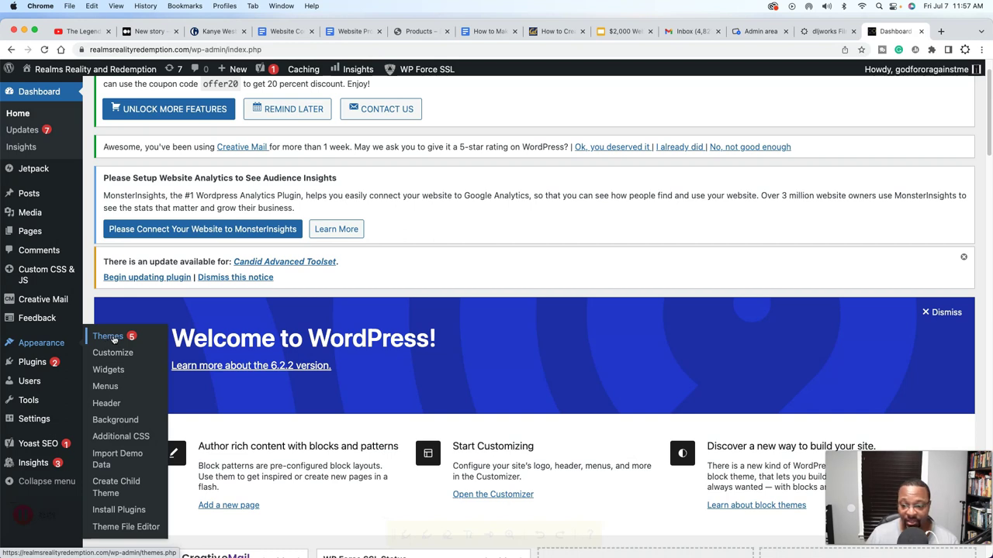
left_click(113, 353)
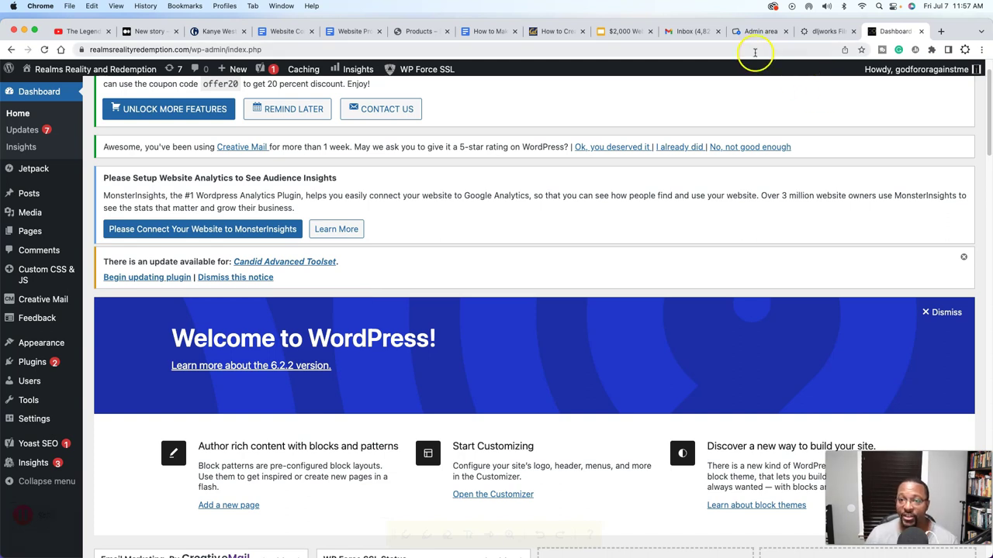
Step: Switch to the $2,000 website presentation in Google Slides and advance to the "Website Configuration & Setup" slide
left_click(625, 31)
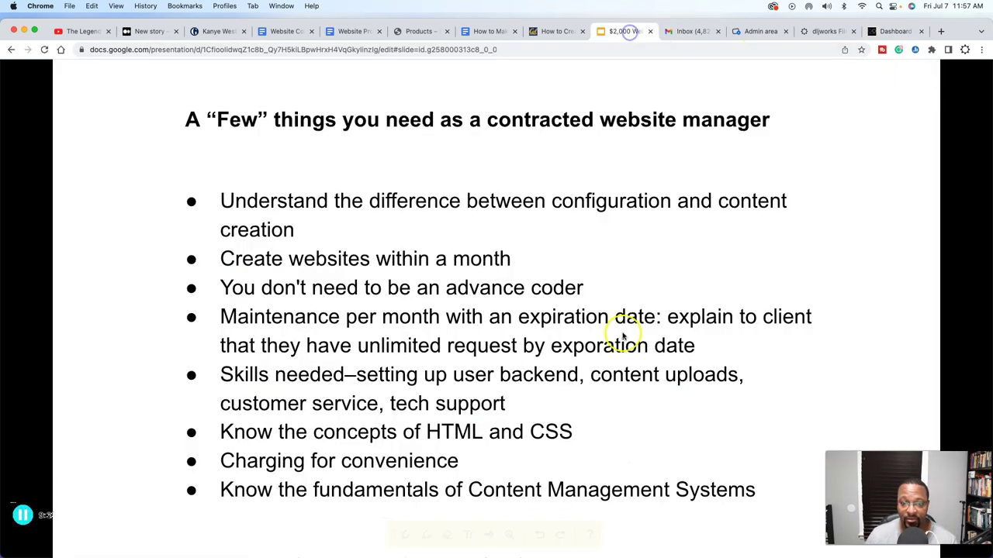
left_click(526, 381)
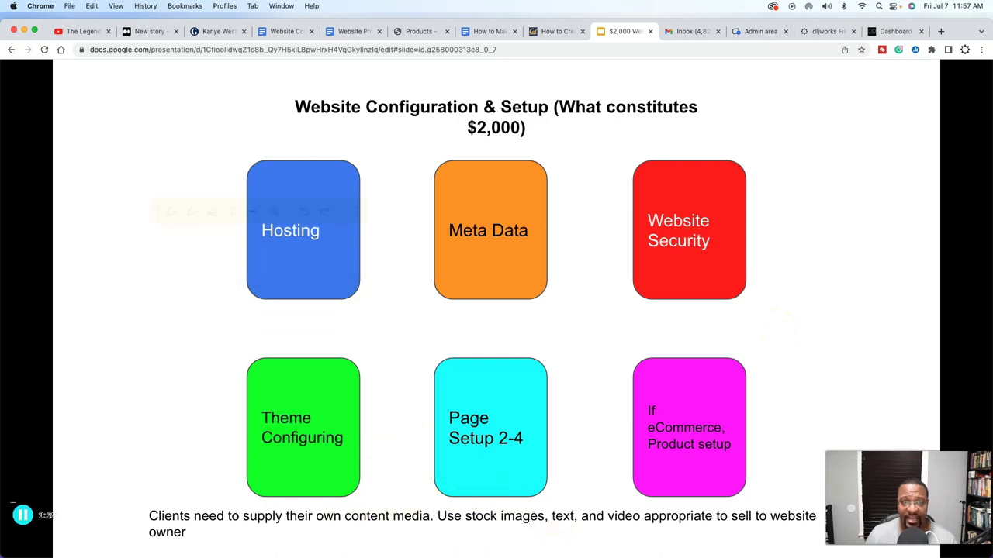
mouse_move(163, 86)
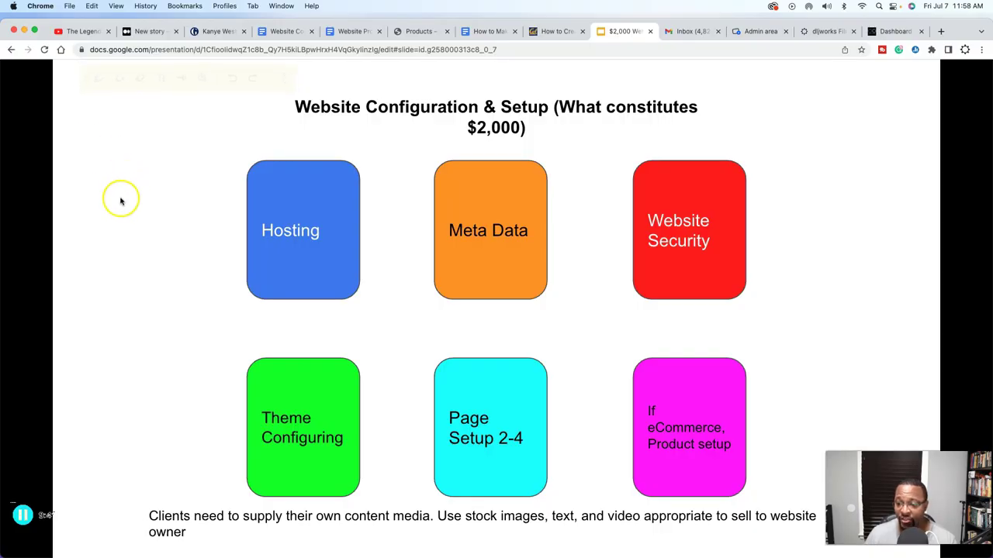